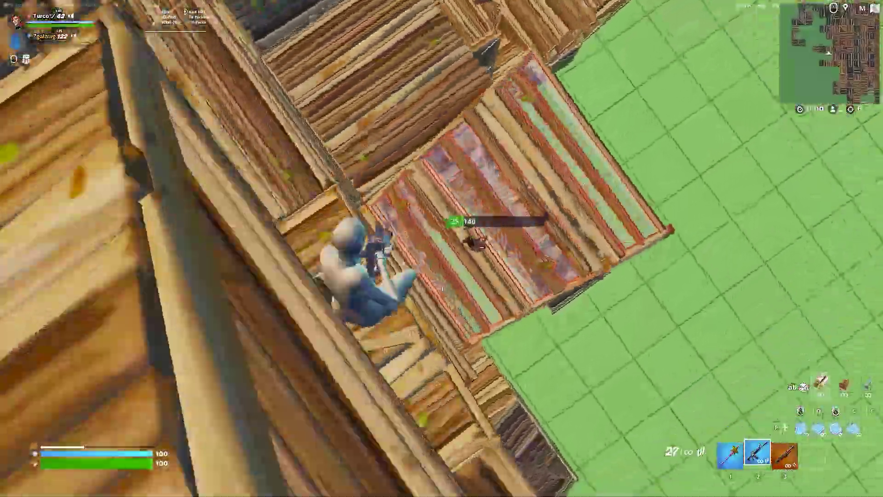
Swap to the pickaxe and back to the rifle, then leave Fortnite for the desktop
{"action": "key", "text": "f"}
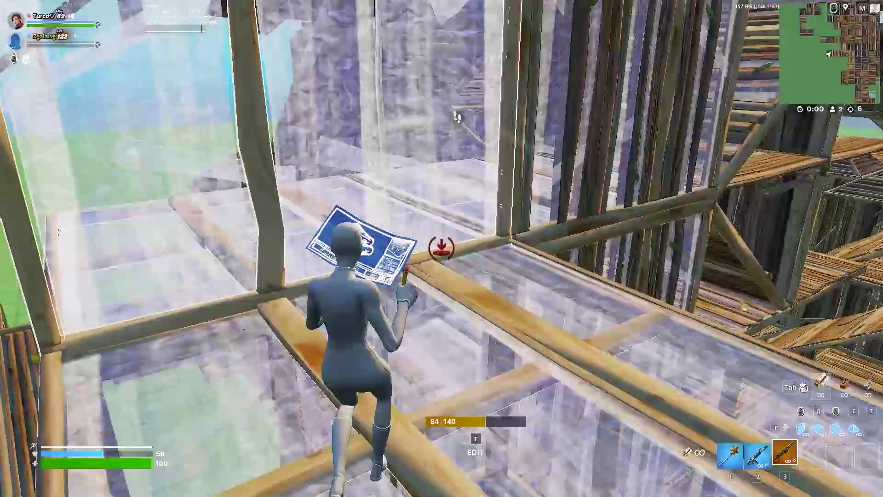
{"action": "left_click", "coordinate": [441, 249]}
{"action": "key", "text": "2"}
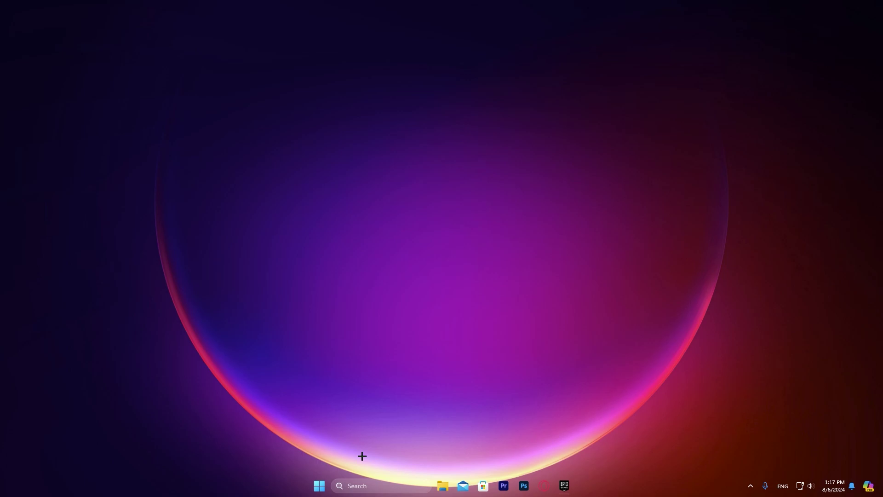
Open 'Create a restore point', centre System Properties, and show Local Disk (C:) protection settings
{"action": "left_click", "coordinate": [323, 484]}
{"action": "type", "text": "cre"}
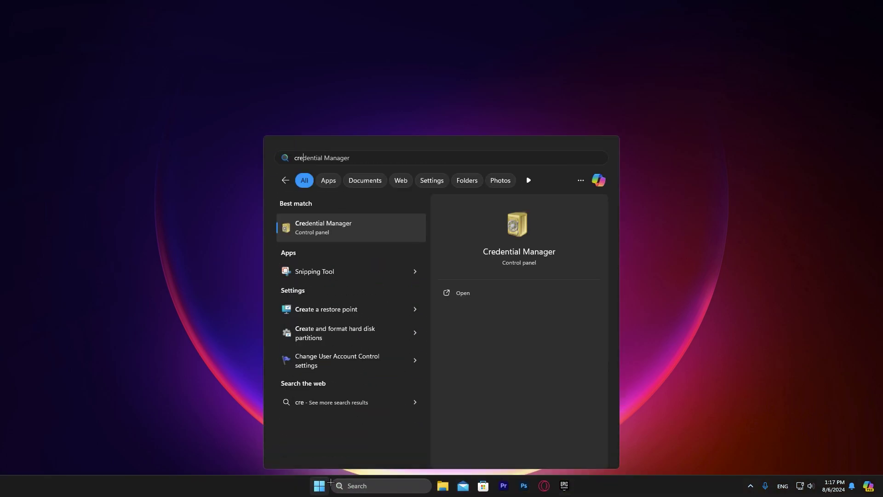
{"action": "type", "text": "ate"}
{"action": "left_click", "coordinate": [339, 217]}
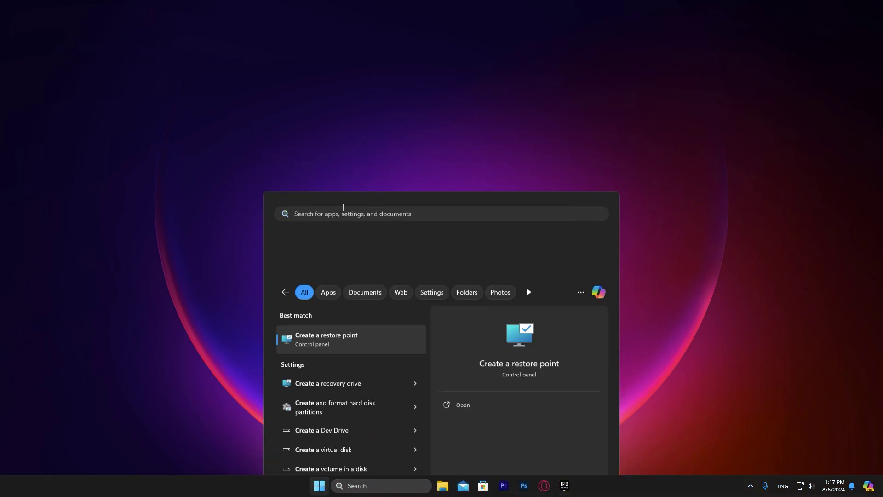
{"action": "mouse_move", "coordinate": [168, 80]}
{"action": "left_mouse_down"}
{"action": "mouse_move", "coordinate": [300, 79]}
{"action": "mouse_move", "coordinate": [434, 114]}
{"action": "left_mouse_up"}
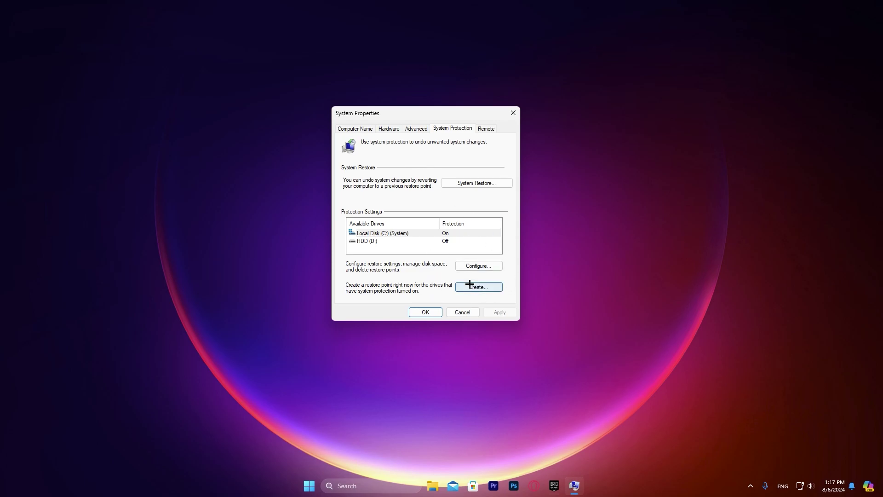
{"action": "left_click", "coordinate": [489, 266]}
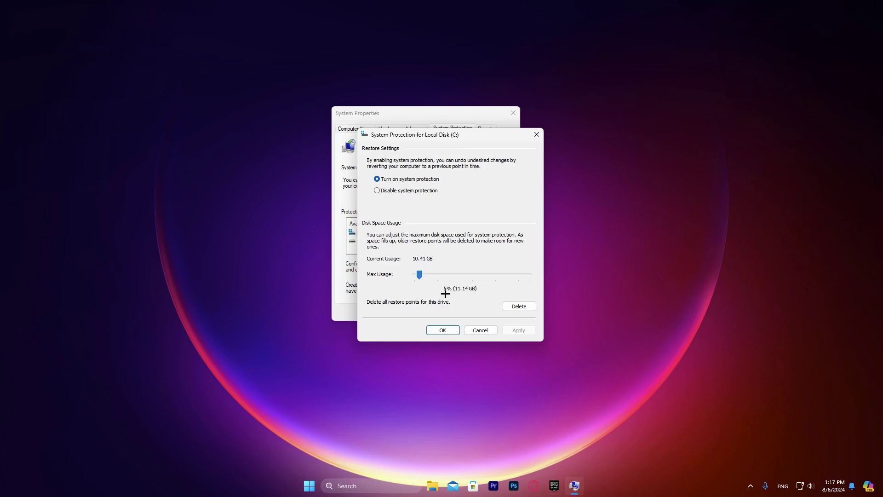
Create a restore point with a dated description, dismiss the success message, and close System Properties
{"action": "left_click", "coordinate": [443, 330]}
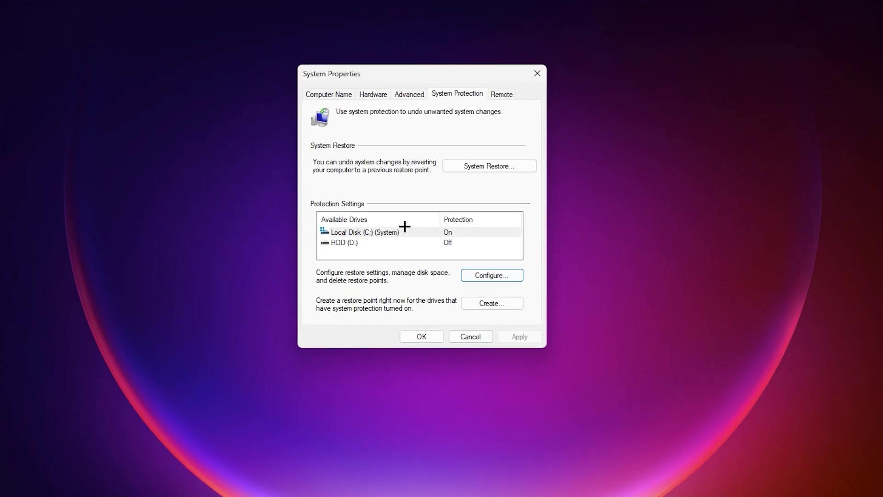
{"action": "left_click", "coordinate": [493, 303]}
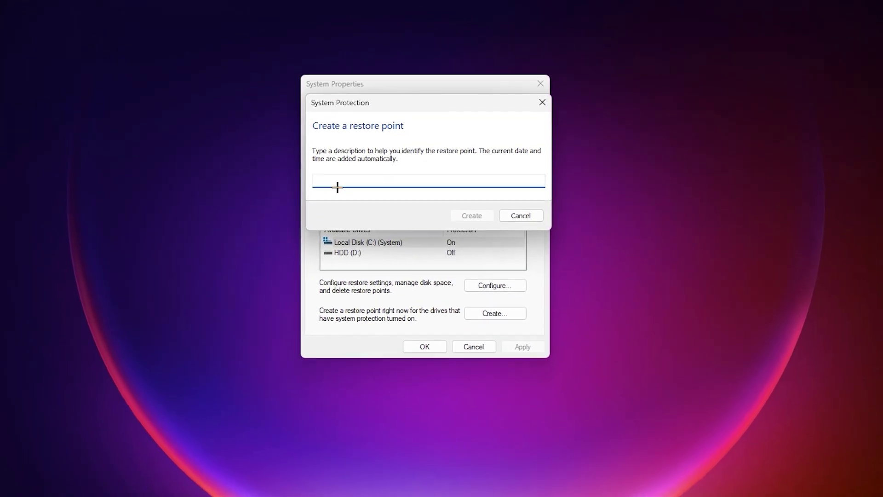
{"action": "type", "text": "6"}
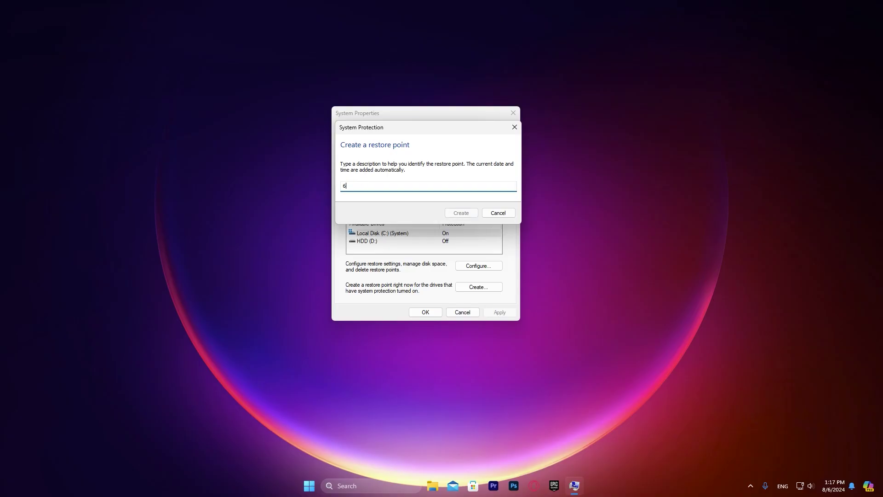
{"action": "type", "text": "/8/2024"}
{"action": "left_click", "coordinate": [460, 214]}
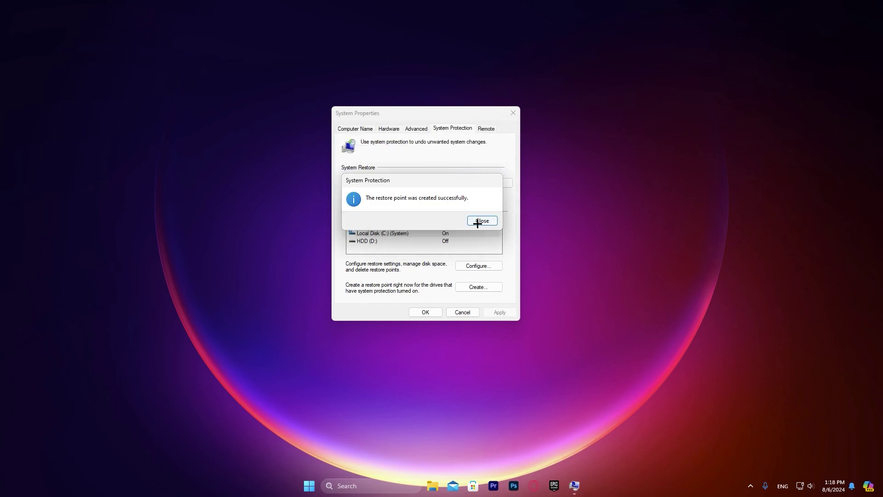
{"action": "left_click", "coordinate": [481, 221]}
{"action": "left_click", "coordinate": [428, 312]}
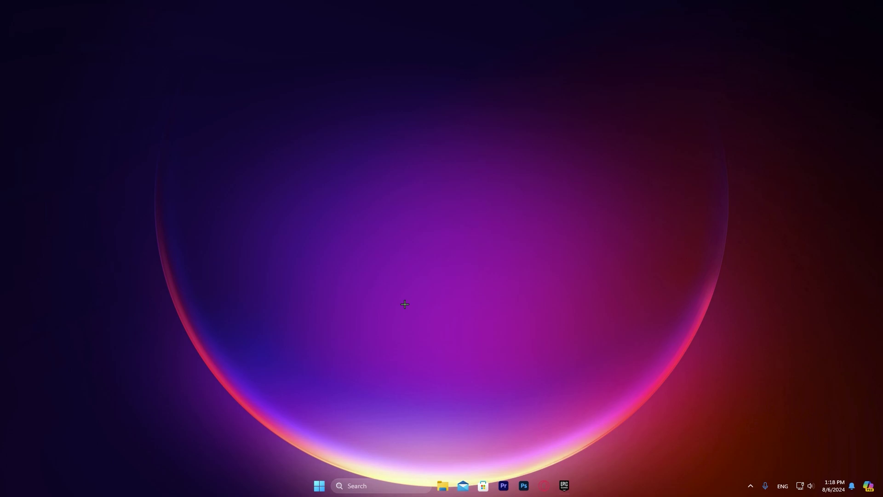
Run Registry Editor as administrator via a 'regedit' search
{"action": "key", "text": "super"}
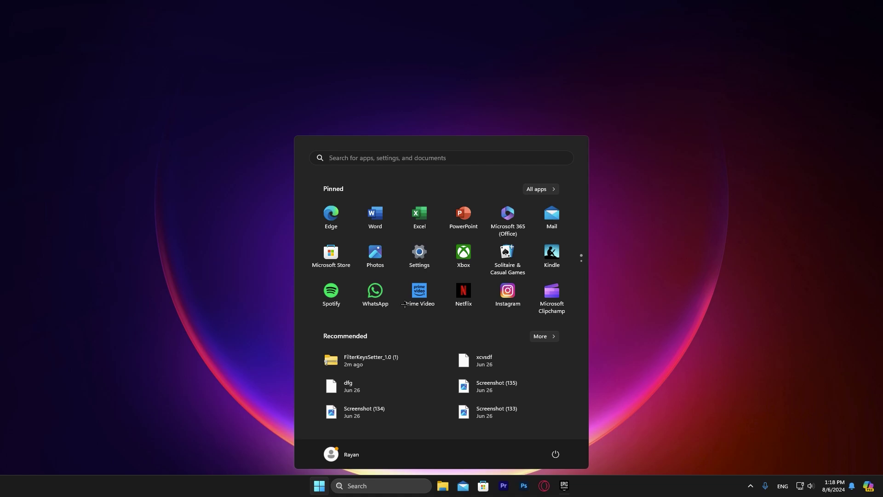
{"action": "type", "text": "regi"}
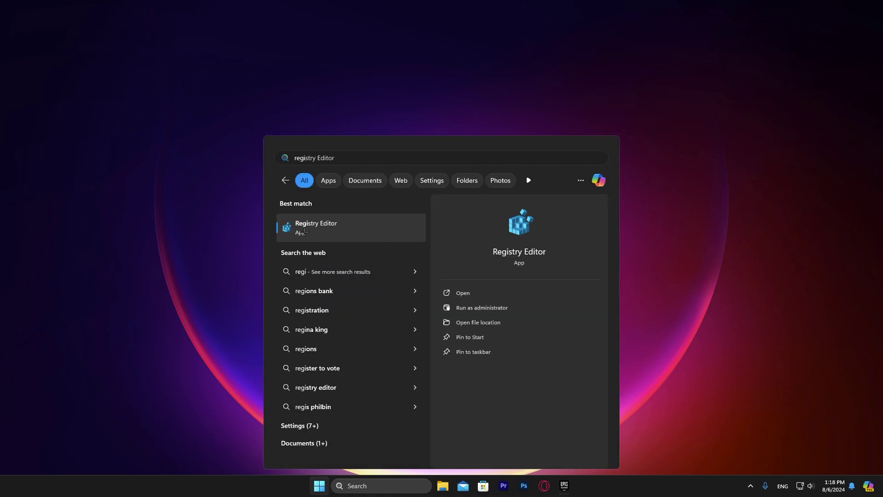
{"action": "left_click", "coordinate": [474, 308]}
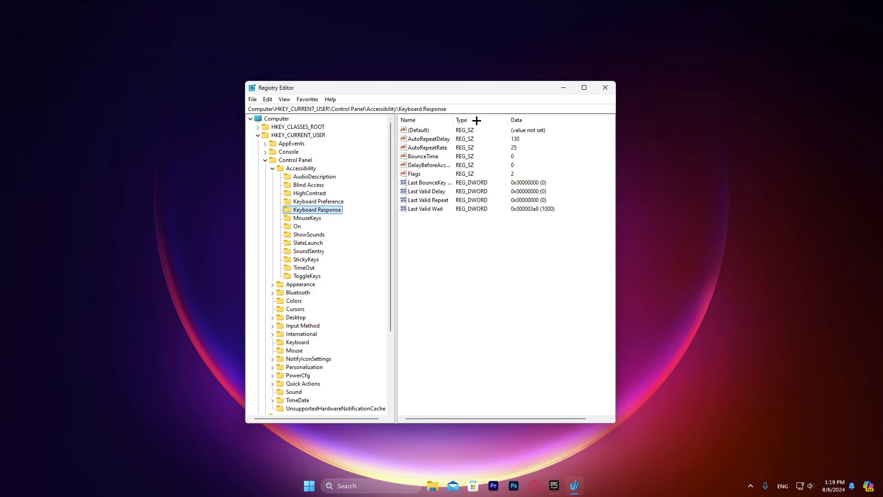
Open the AutoRepeatDelay value and confirm its data unchanged
{"action": "double_click", "coordinate": [441, 141]}
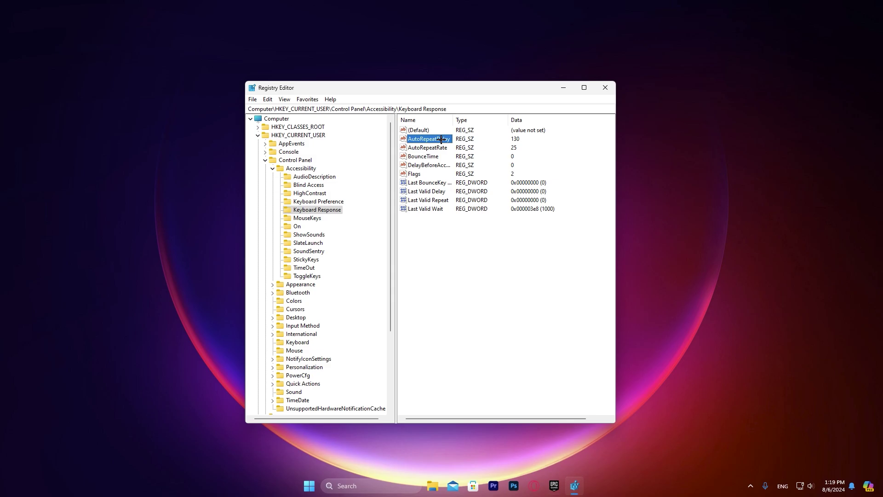
{"action": "left_click", "coordinate": [298, 179]}
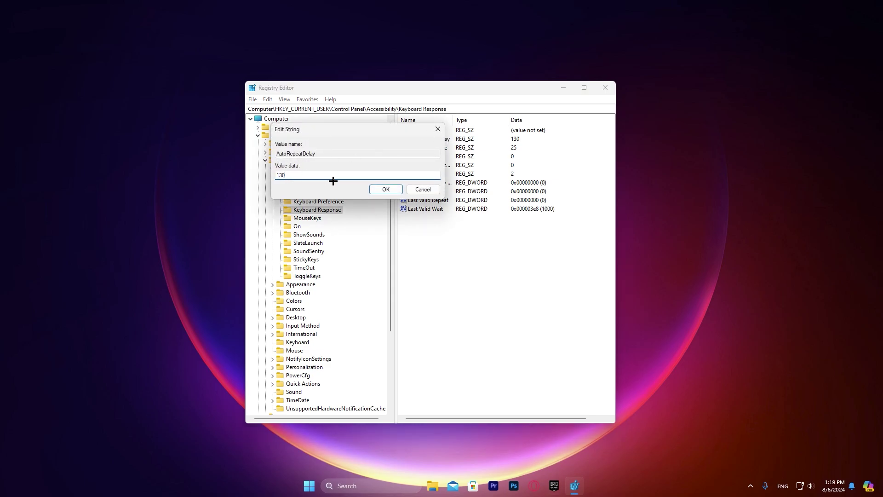
{"action": "left_click", "coordinate": [390, 191]}
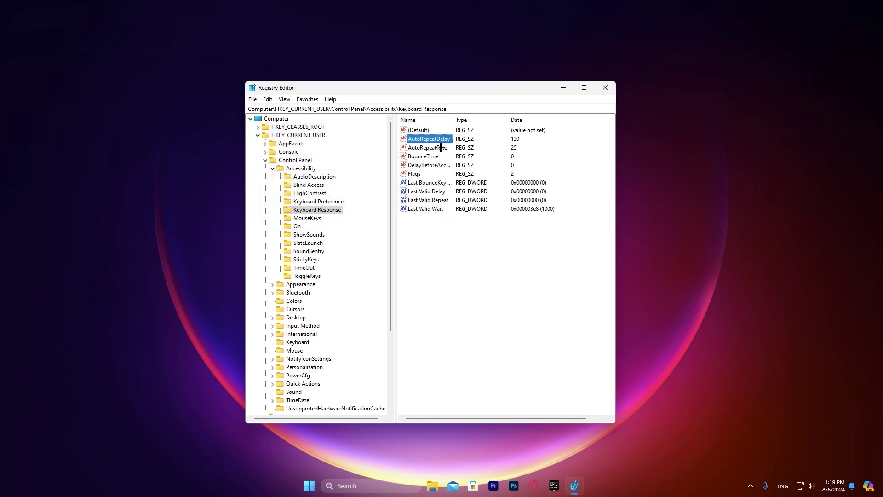
{"action": "left_click", "coordinate": [497, 149]}
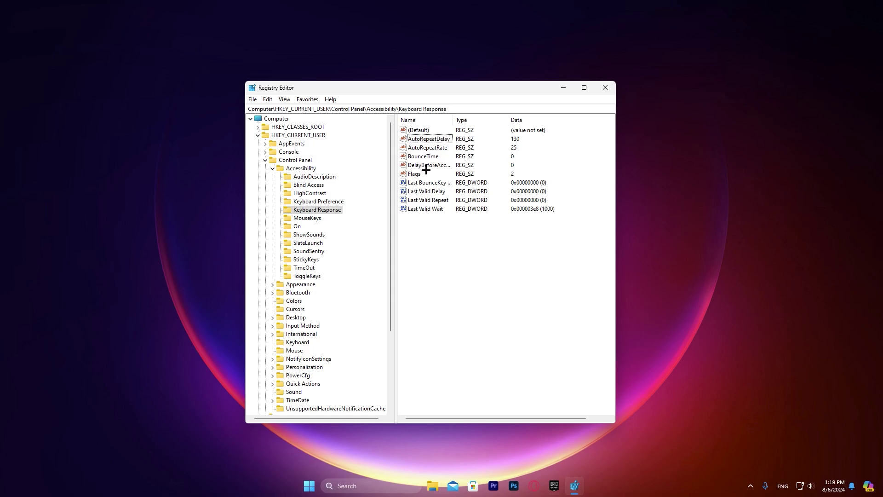
Select DelayBeforeAcceptance, then close Registry Editor
{"action": "left_click", "coordinate": [460, 166]}
{"action": "left_click", "coordinate": [534, 277]}
{"action": "key", "text": "alt+f"}
{"action": "key", "text": "Escape"}
{"action": "left_click", "coordinate": [605, 88]}
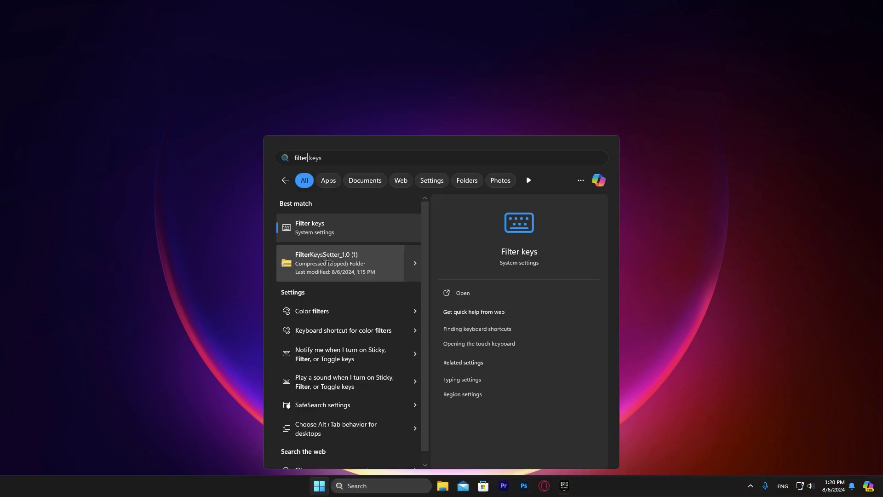
Launch FilterKeysSetter from its downloaded zip folder and position its window
{"action": "left_click", "coordinate": [325, 260]}
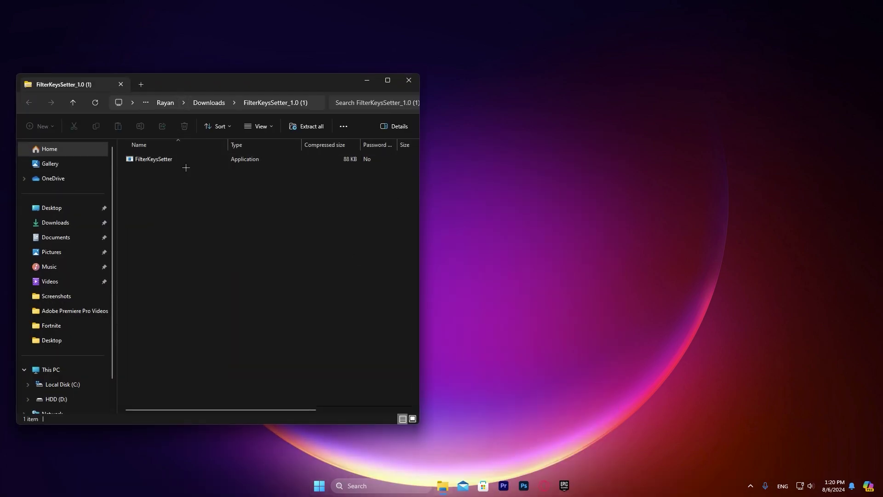
{"action": "double_click", "coordinate": [155, 160]}
{"action": "left_click", "coordinate": [408, 81]}
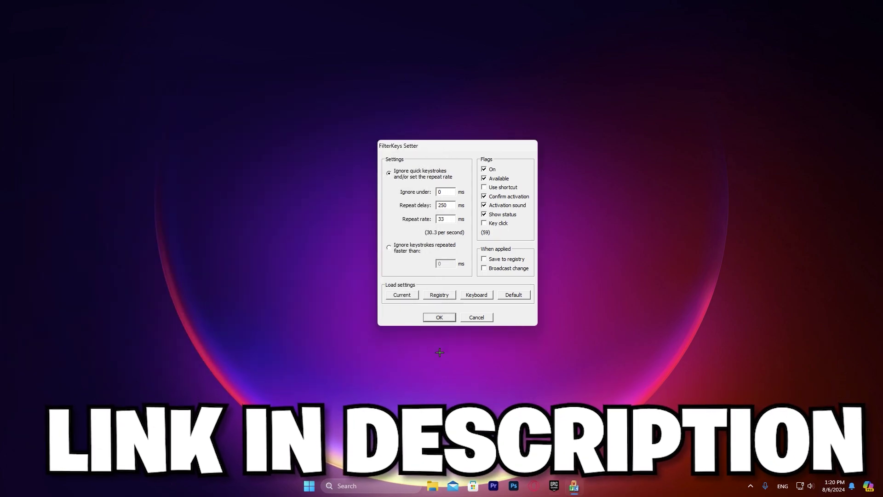
{"action": "left_click", "coordinate": [327, 113]}
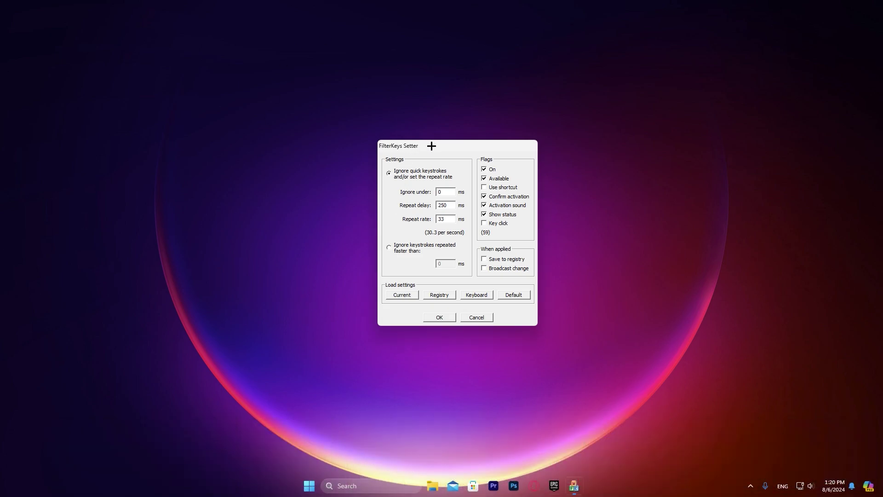
{"action": "left_click_drag", "start_coordinate": [430, 144], "coordinate": [419, 141]}
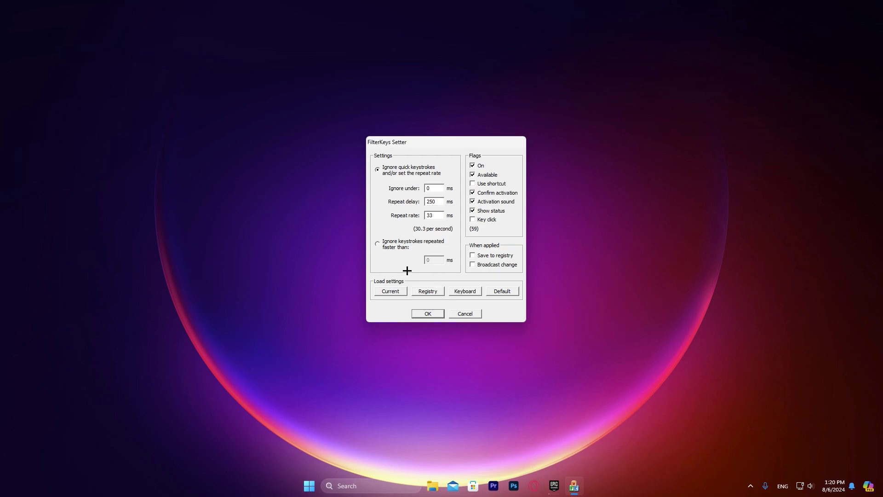
Load the registry settings (130 ms delay, 25 ms rate), enable Save to registry, and apply
{"action": "left_click", "coordinate": [428, 290]}
{"action": "left_click", "coordinate": [472, 255]}
{"action": "left_click", "coordinate": [427, 314]}
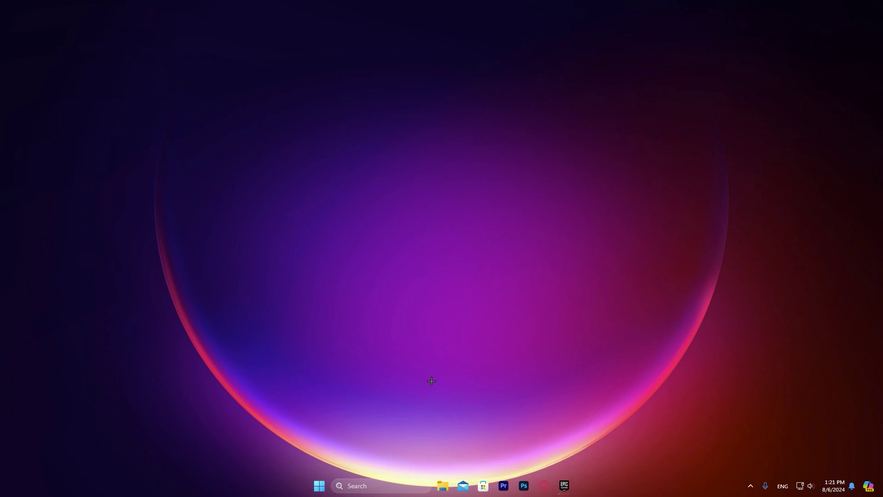
Launch TimerResolution.exe from Start search and position its window
{"action": "key", "text": "super"}
{"action": "type", "text": "tim"}
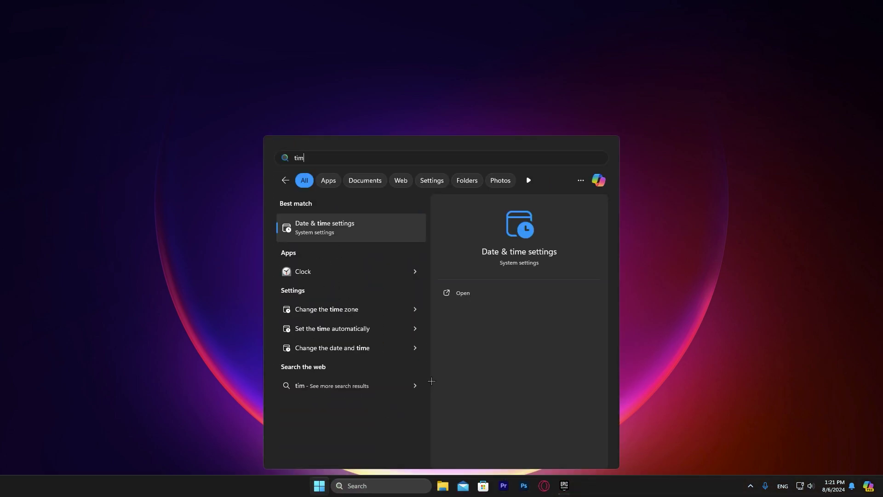
{"action": "left_click", "coordinate": [293, 305]}
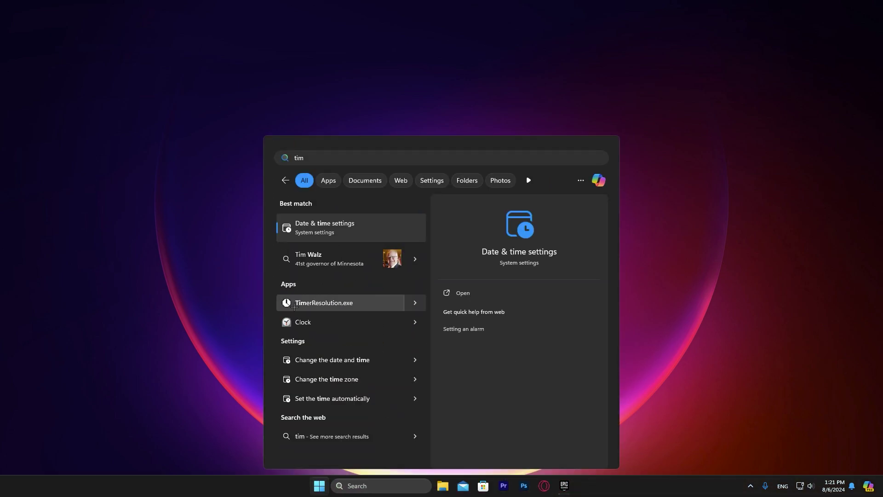
{"action": "left_click_drag", "start_coordinate": [433, 201], "coordinate": [407, 199]}
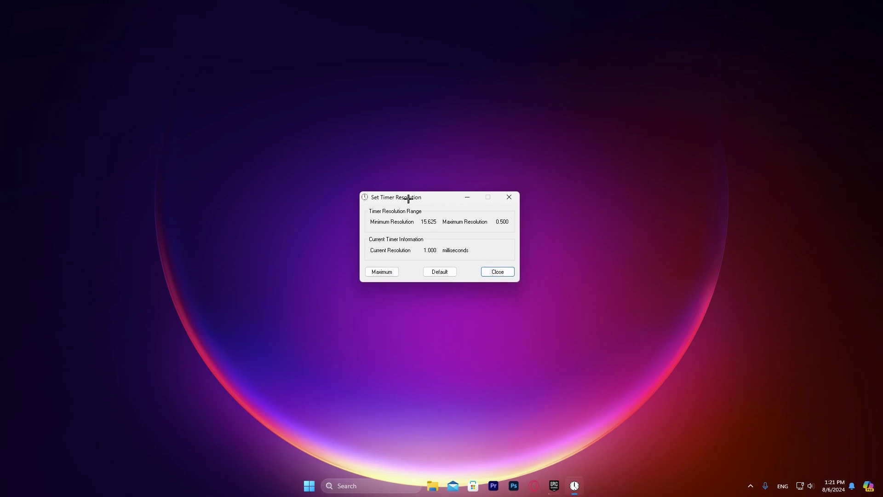
Set the current timer resolution to the 0.500 ms maximum
{"action": "left_click", "coordinate": [562, 325]}
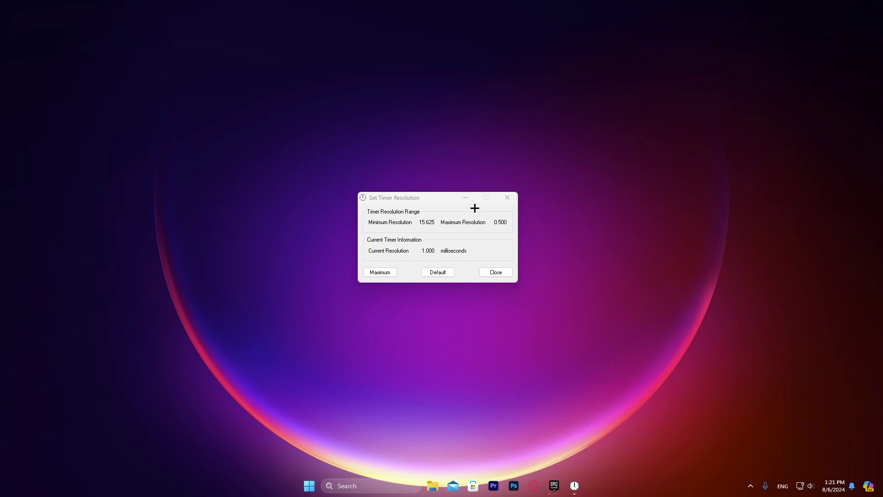
{"action": "left_click", "coordinate": [504, 233]}
{"action": "double_click", "coordinate": [509, 221]}
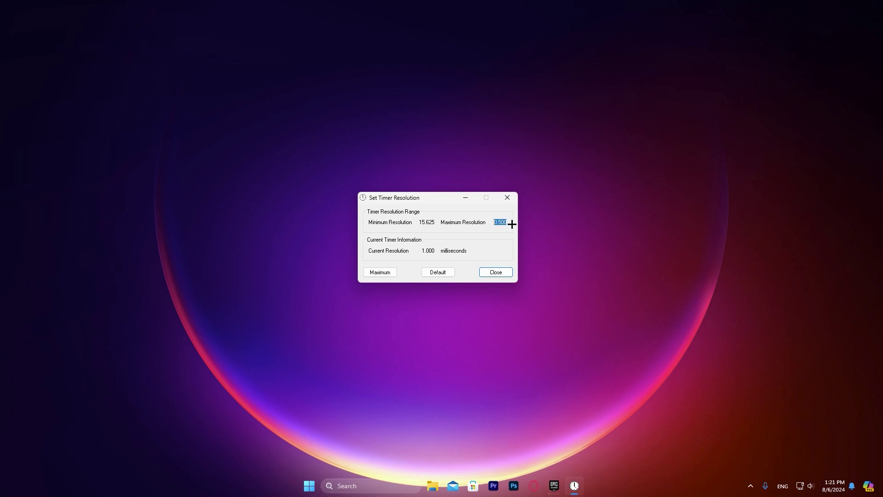
{"action": "left_click", "coordinate": [382, 272]}
Minimize TimerResolution so it keeps running in the taskbar
{"action": "left_click", "coordinate": [466, 197]}
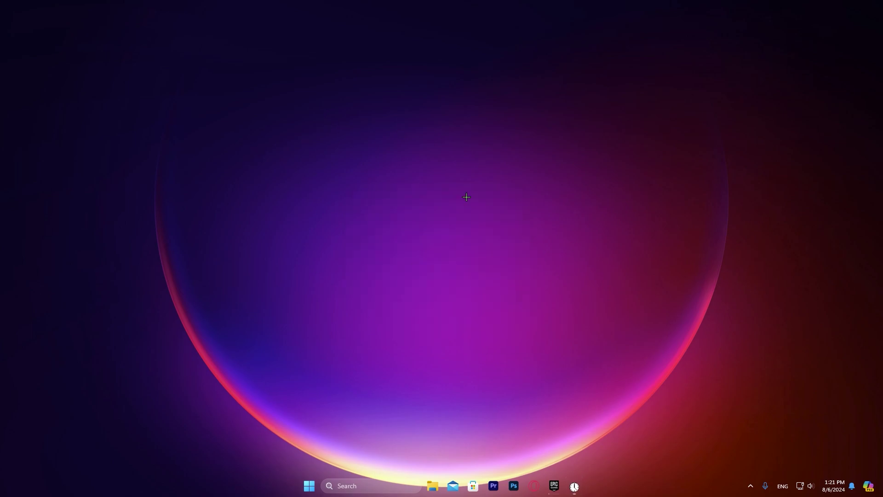